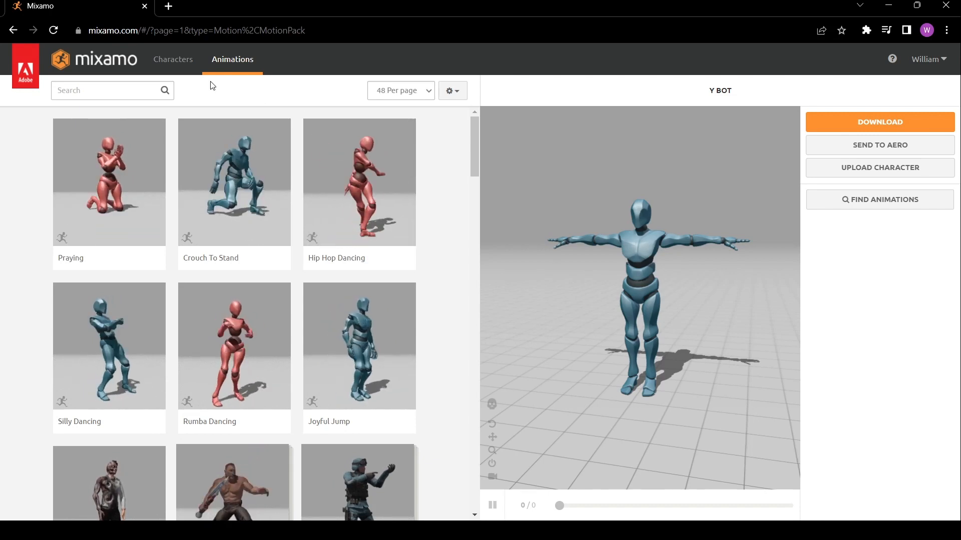
Search the character library for ninja and load the Ninja character in place of the current one
click(175, 61)
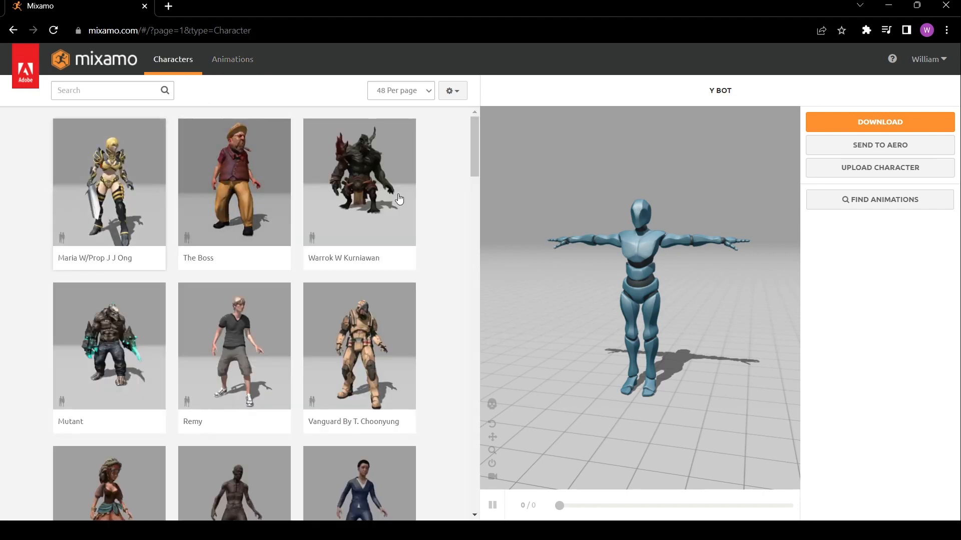
scroll(333, 195, down, 15)
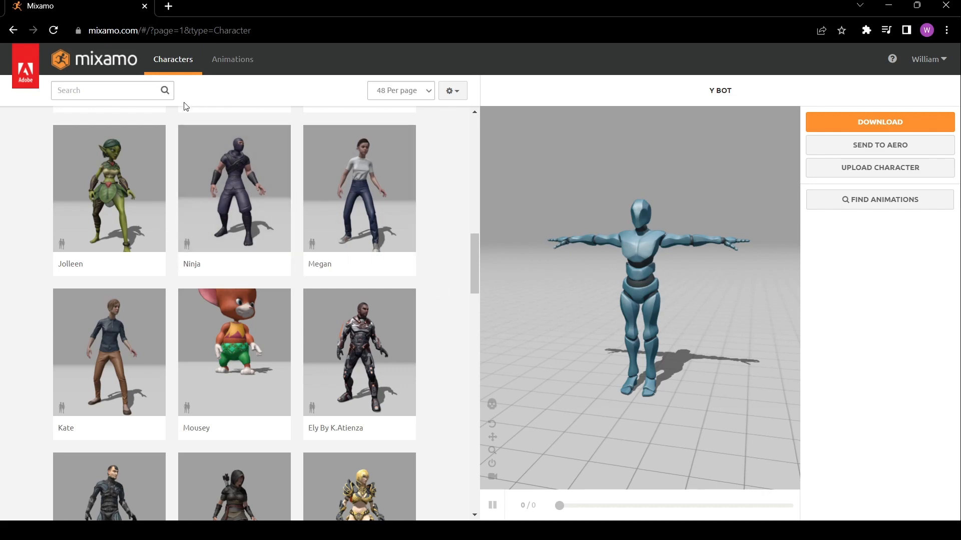
click(80, 90)
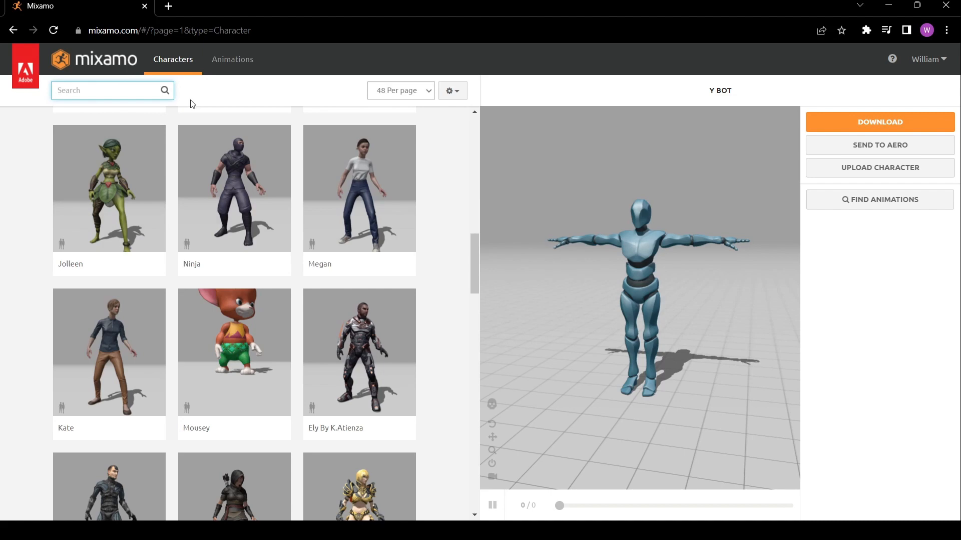
text(ni)
text(ja)
key(BackSpace)
key(BackSpace)
text(nja)
key(Return)
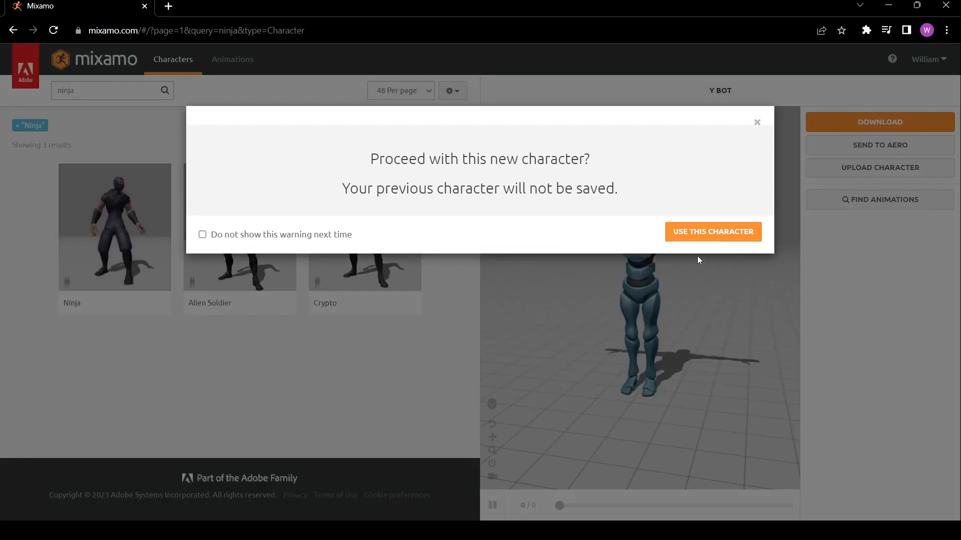
click(713, 235)
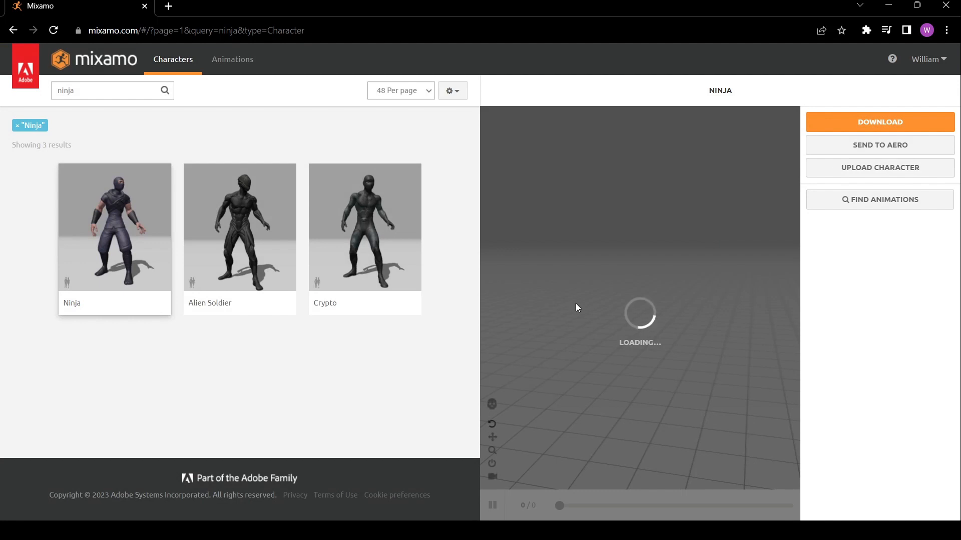
drag(651, 320, 639, 490)
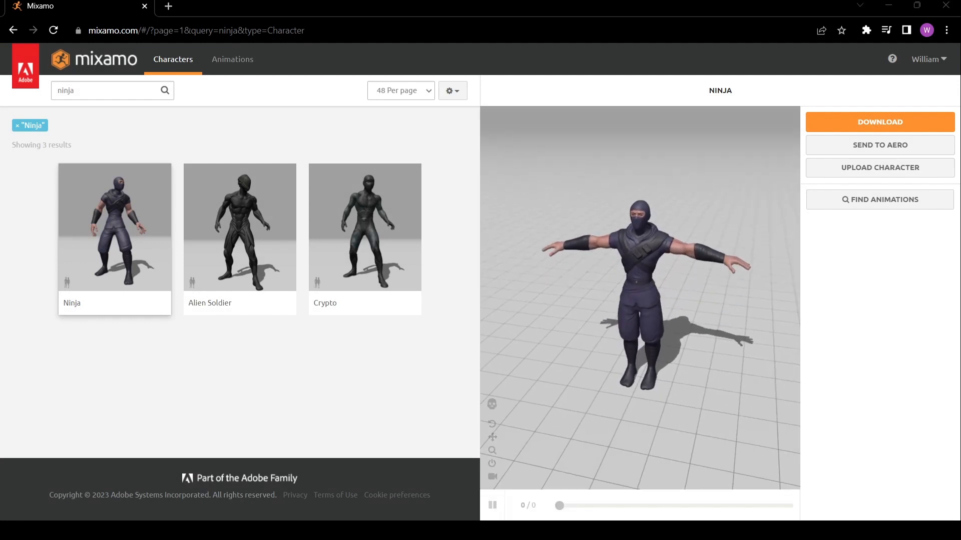
Upload a custom 3D character file to the auto-rigger
click(895, 270)
click(875, 171)
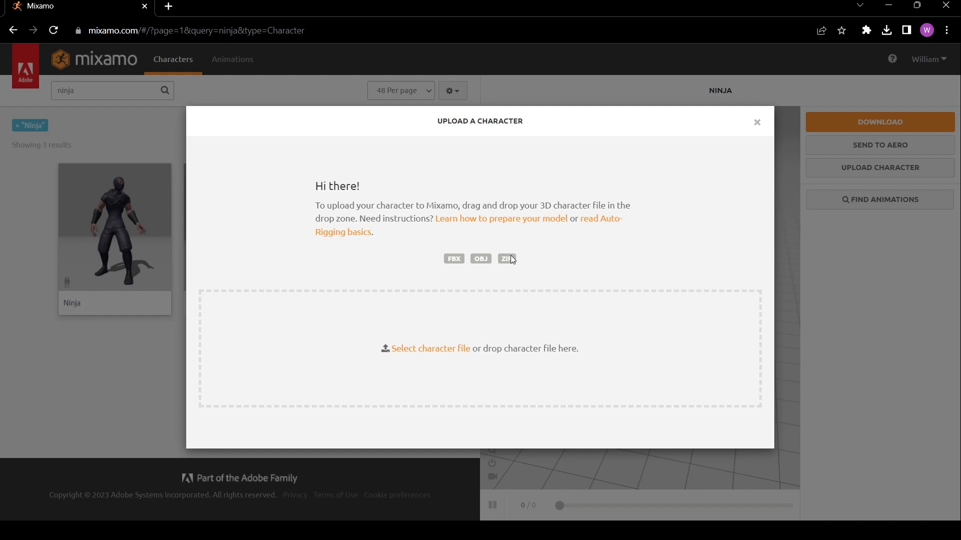
click(436, 349)
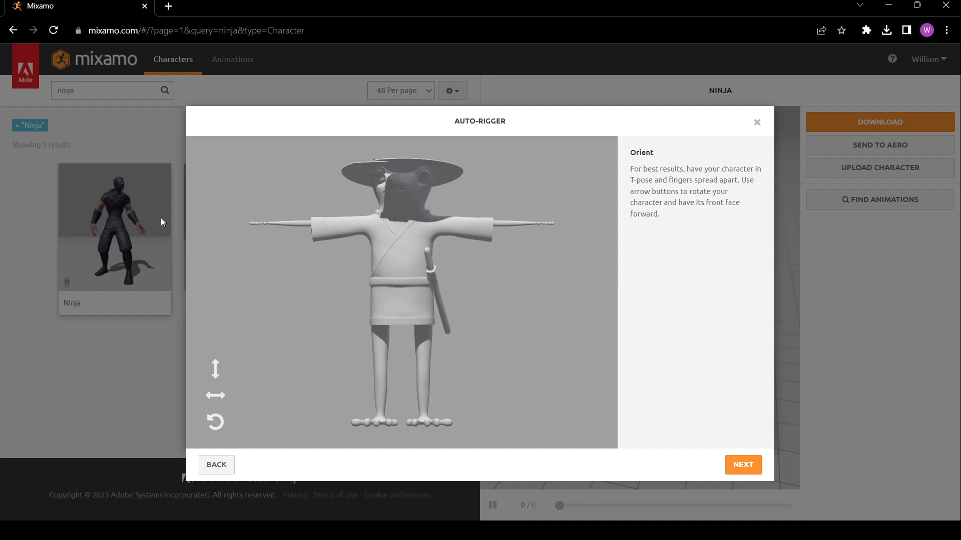
Try rotating the uploaded character about the Y and Z axes, ending with its front facing forward
click(217, 398)
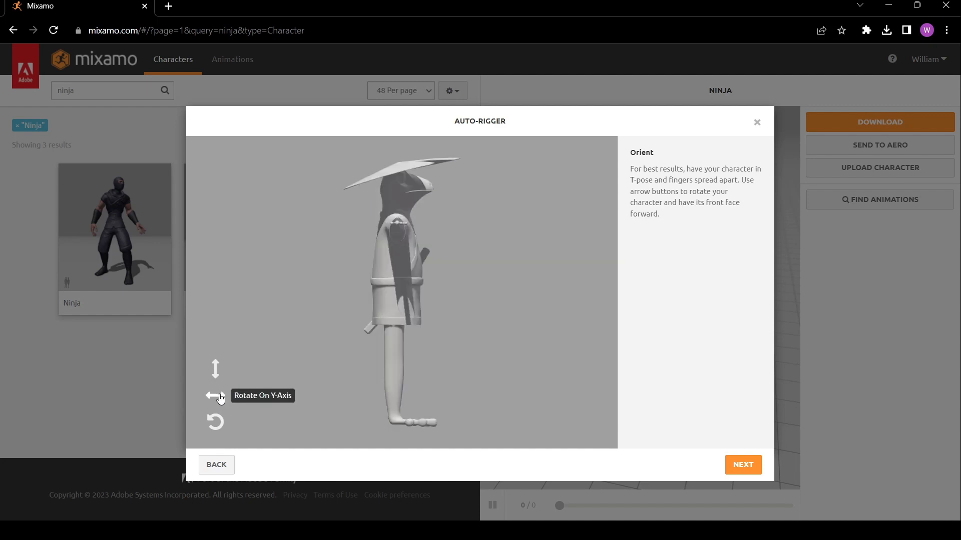
click(220, 396)
click(223, 420)
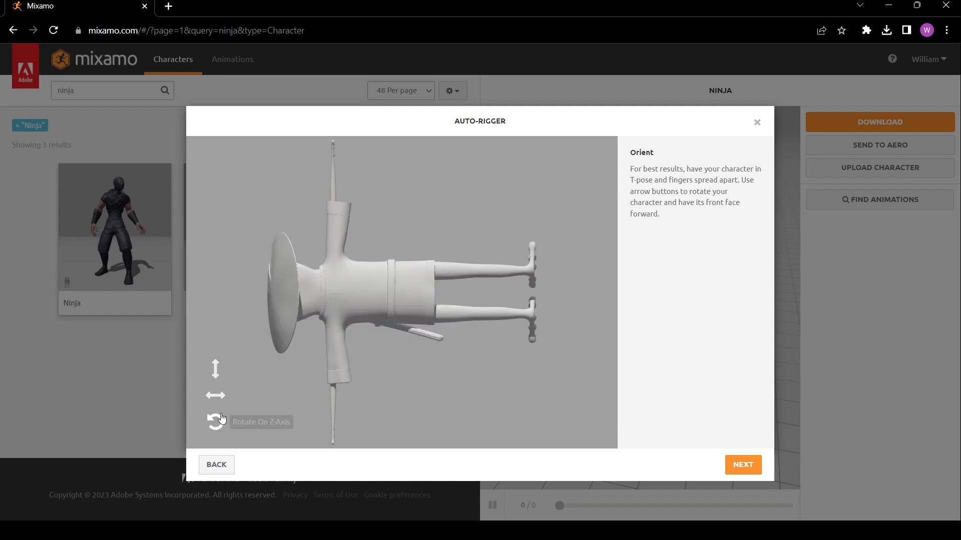
click(223, 419)
click(222, 419)
click(222, 418)
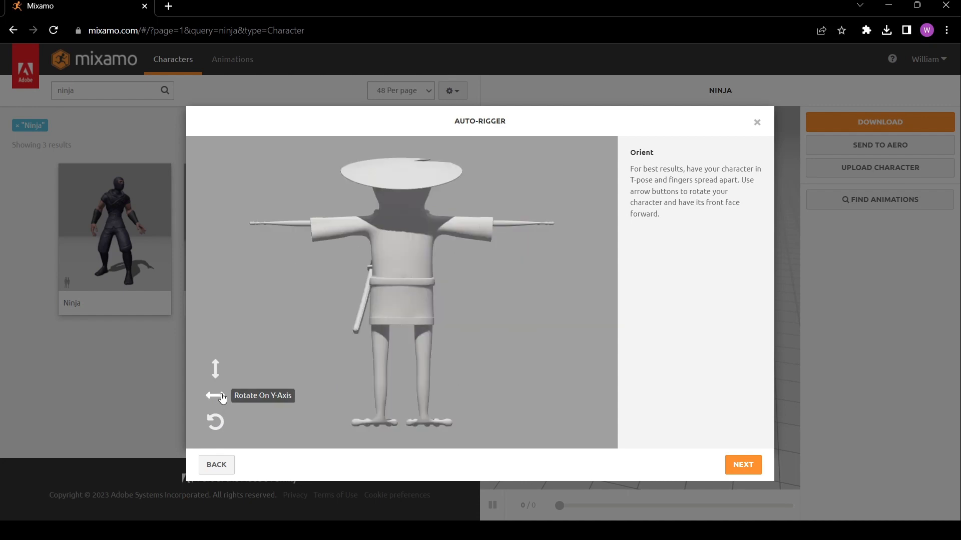
click(221, 397)
click(221, 398)
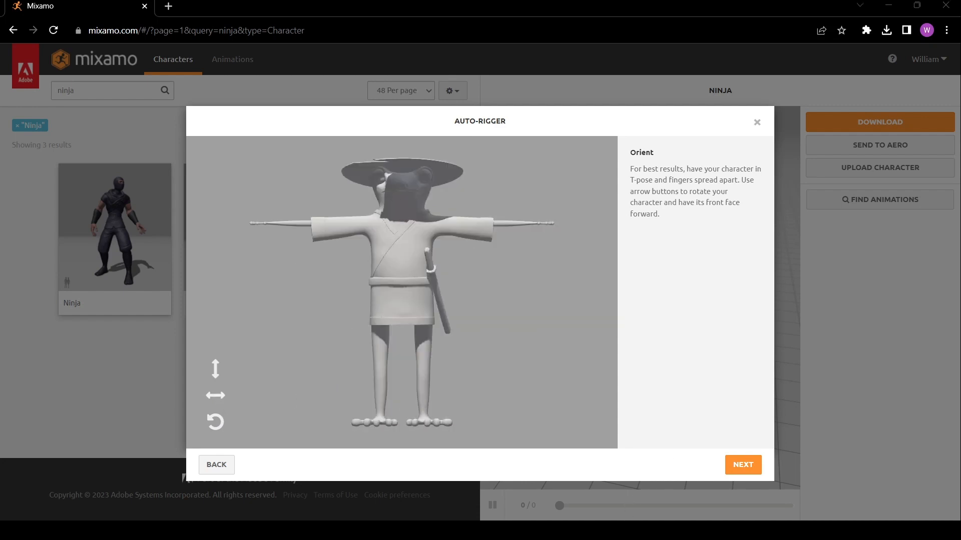
Accept the character's orientation and place symmetrical markers on the chin, wrists, elbows and knees, plus one on the groin
click(847, 364)
click(743, 465)
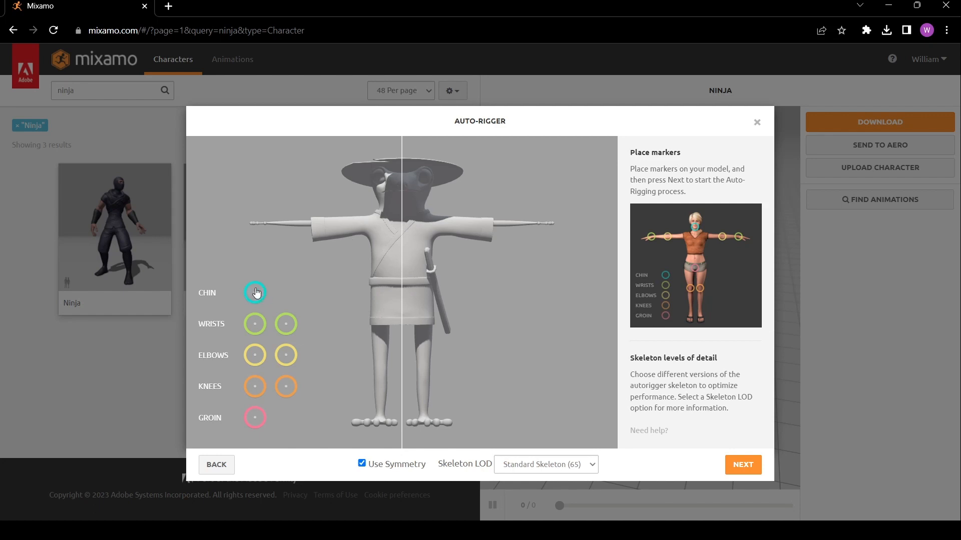
mouse_move(256, 293)
mouse_down()
mouse_move(280, 265)
mouse_move(404, 203)
mouse_up()
drag(254, 328, 273, 228)
mouse_move(260, 355)
mouse_down()
mouse_move(318, 220)
mouse_move(324, 230)
mouse_up()
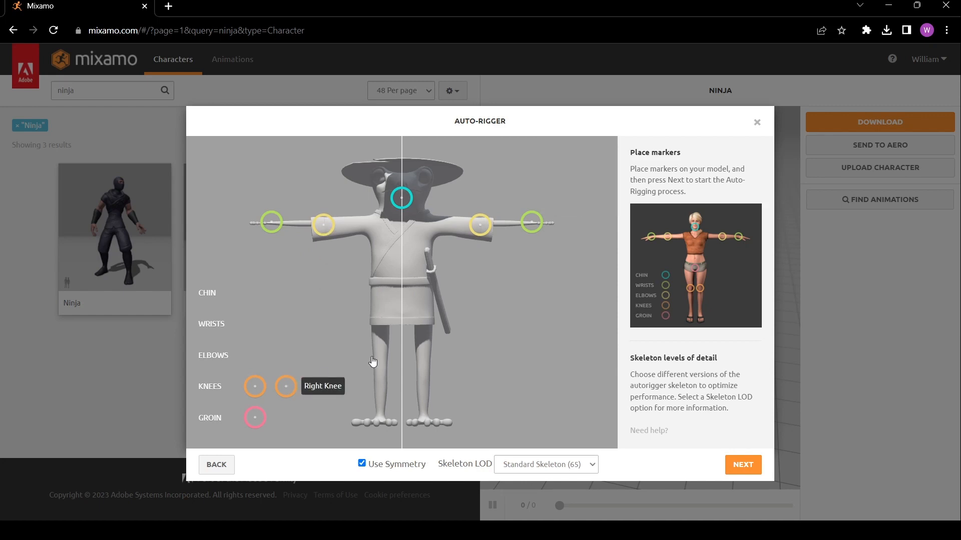
drag(286, 387, 383, 366)
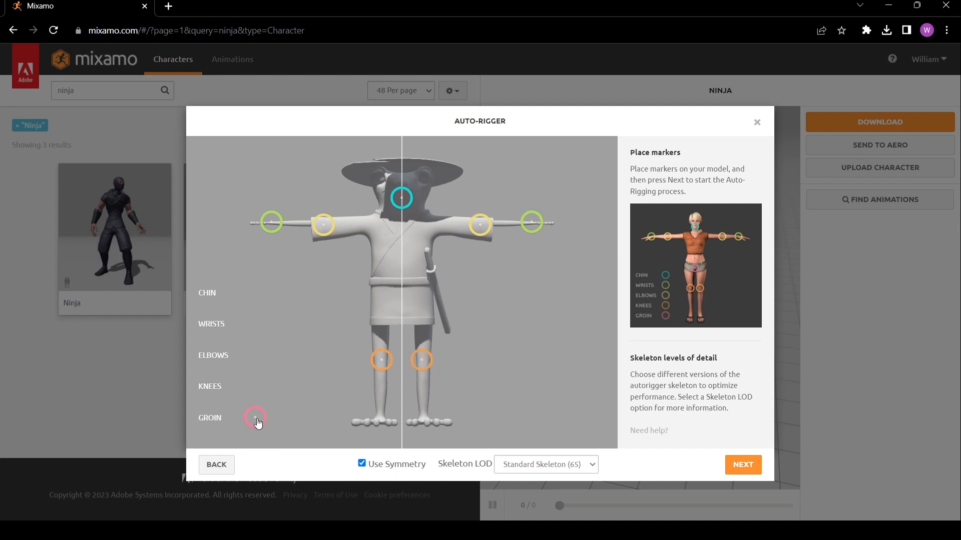
drag(255, 418, 345, 354)
drag(402, 311, 403, 306)
Compare the 2 Chain Fingers (41) and No Fingers (25) skeleton detail options and return to Standard Skeleton (65)
click(567, 471)
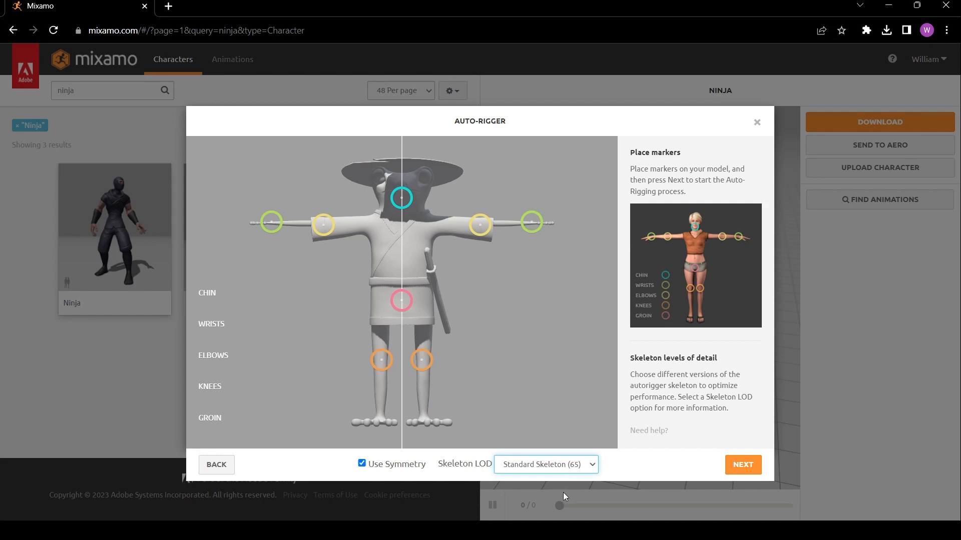
click(562, 492)
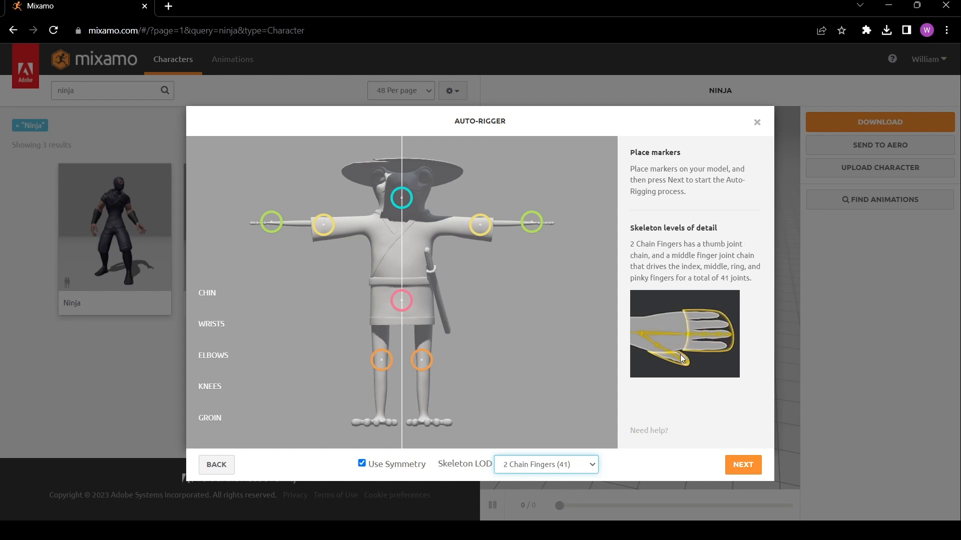
click(560, 504)
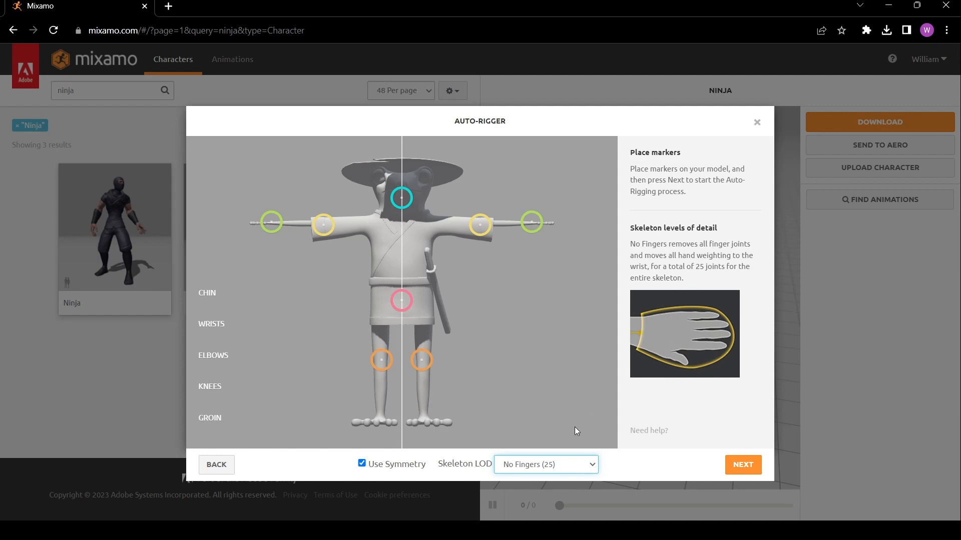
click(562, 480)
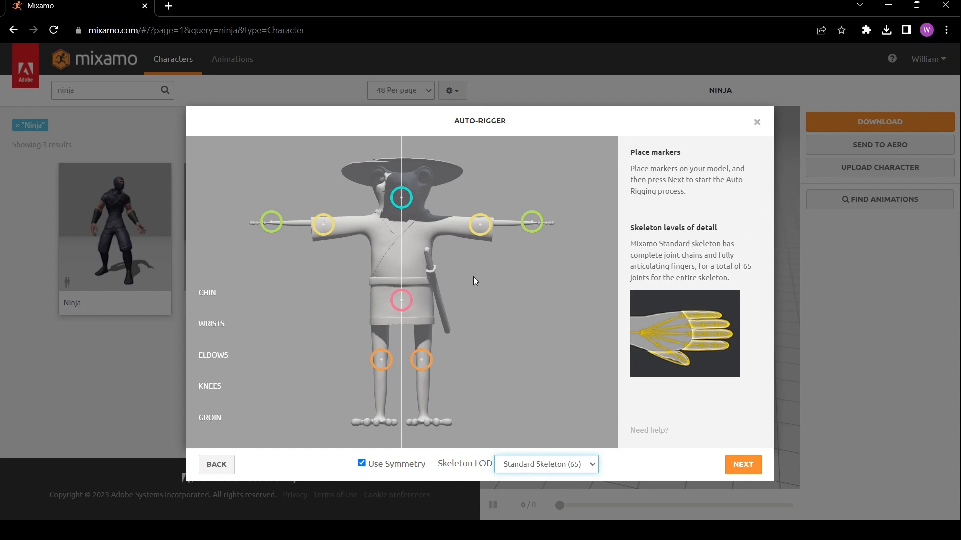
Run the auto-rigging on the marked character with the Standard Skeleton (65)
click(749, 465)
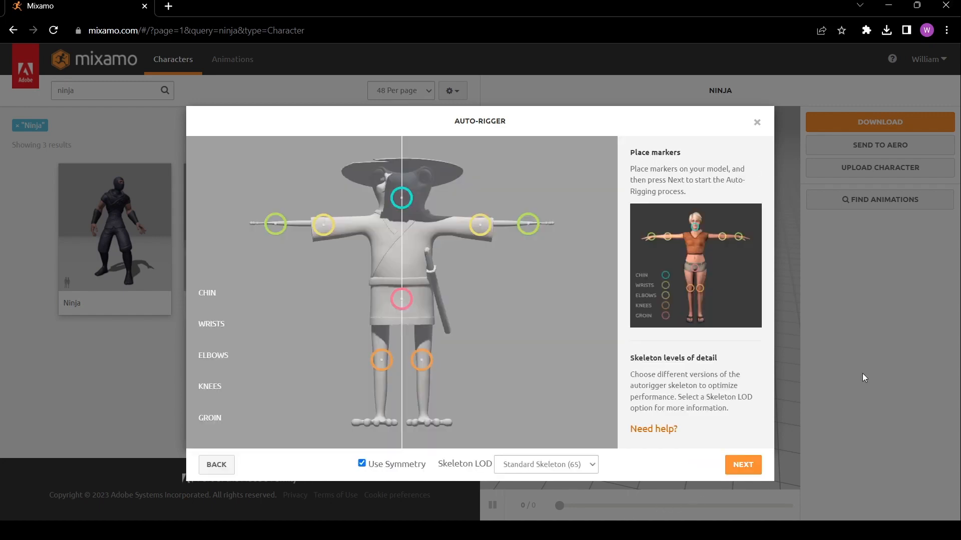
click(746, 465)
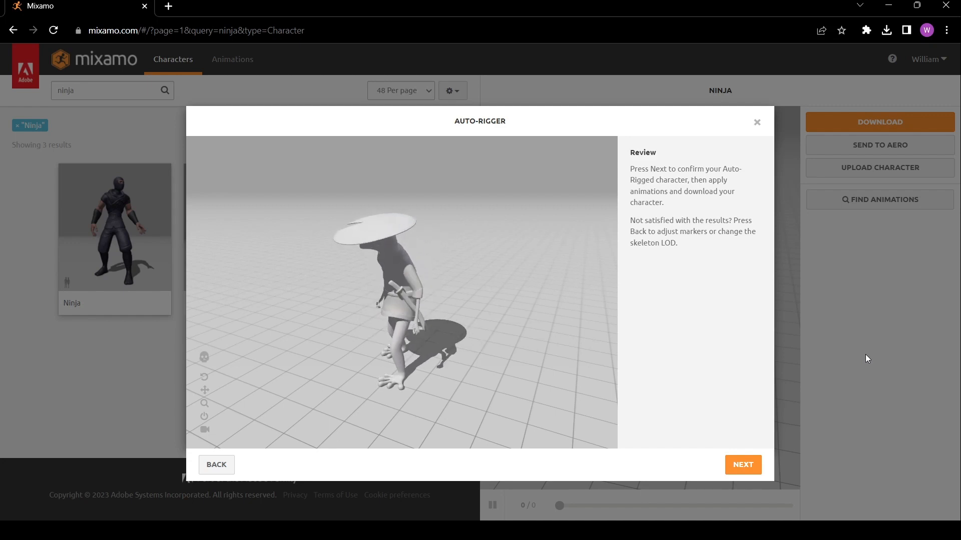
Show the skeleton in the rig review, switch back to the mesh and accept the auto-rigged character
click(204, 357)
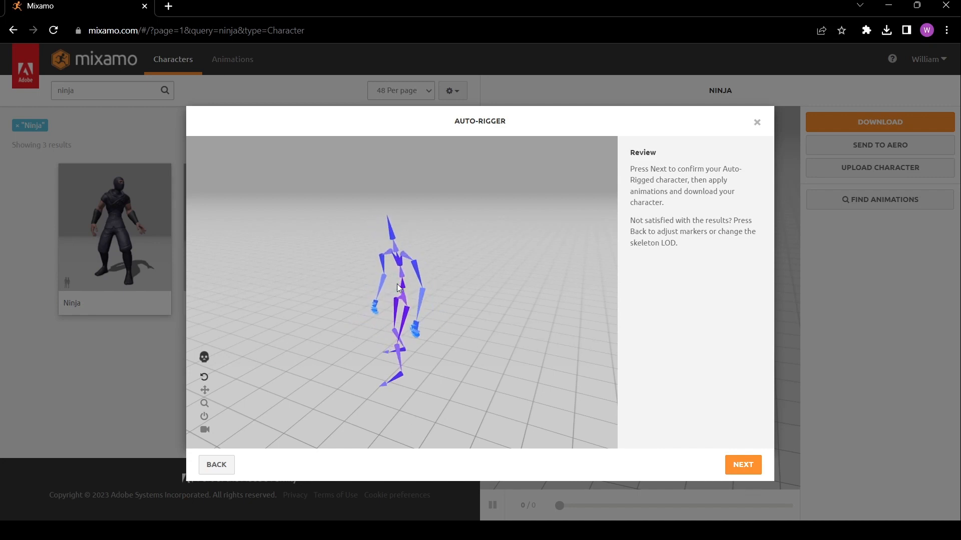
click(208, 356)
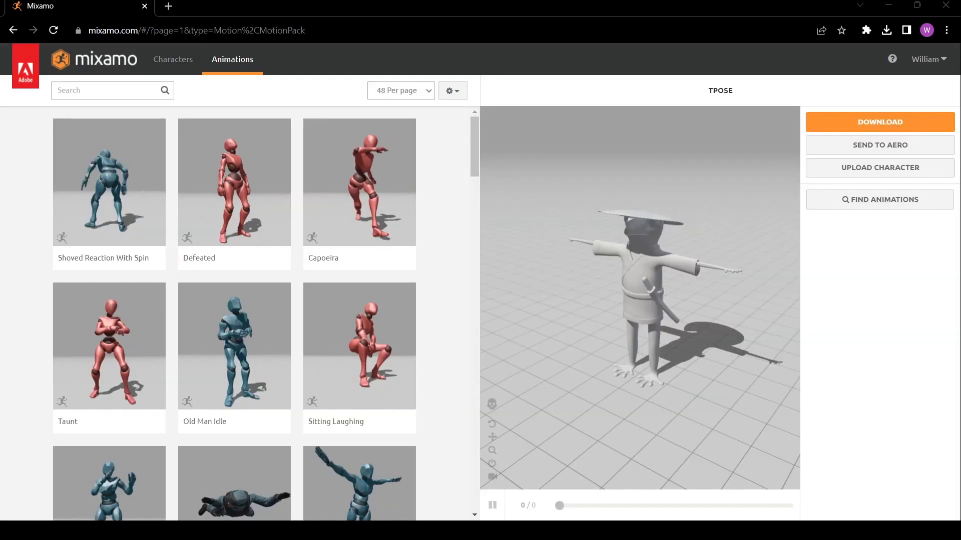
click(891, 373)
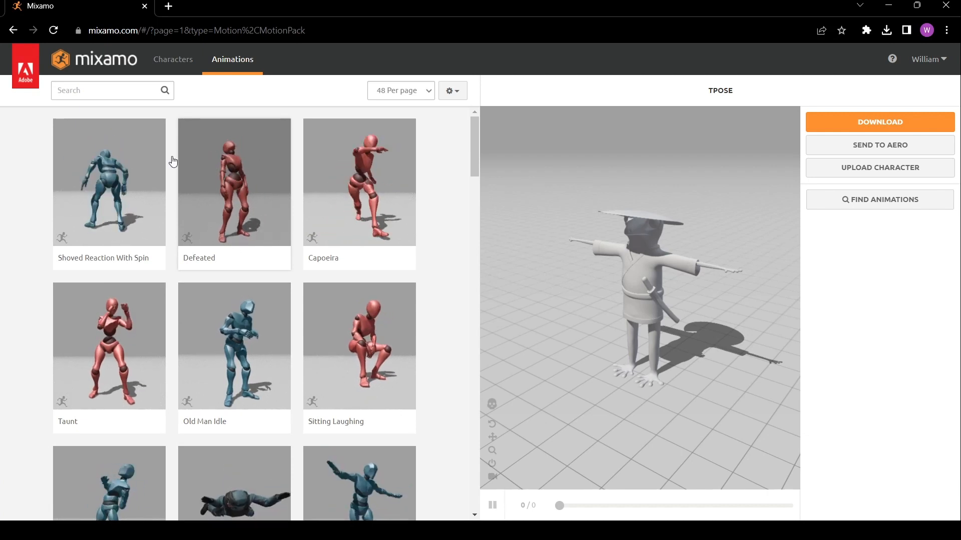
Search the animation library for jump and preview the Jumping Down animation on the rigged character
click(108, 91)
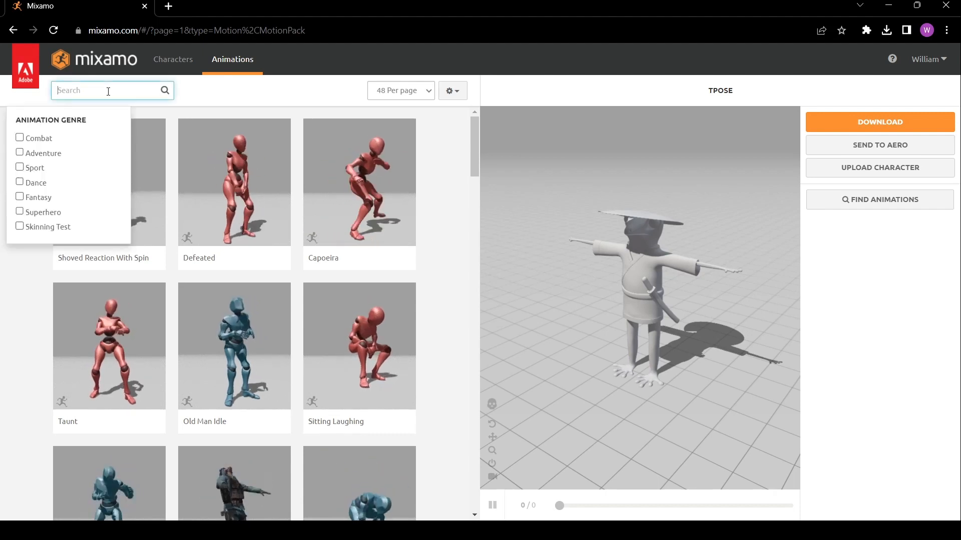
text(jump)
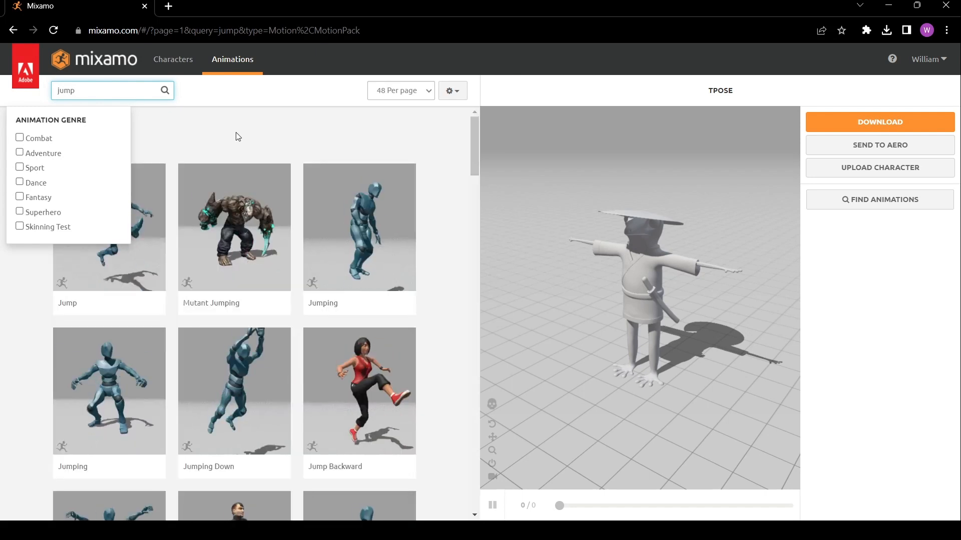
click(238, 134)
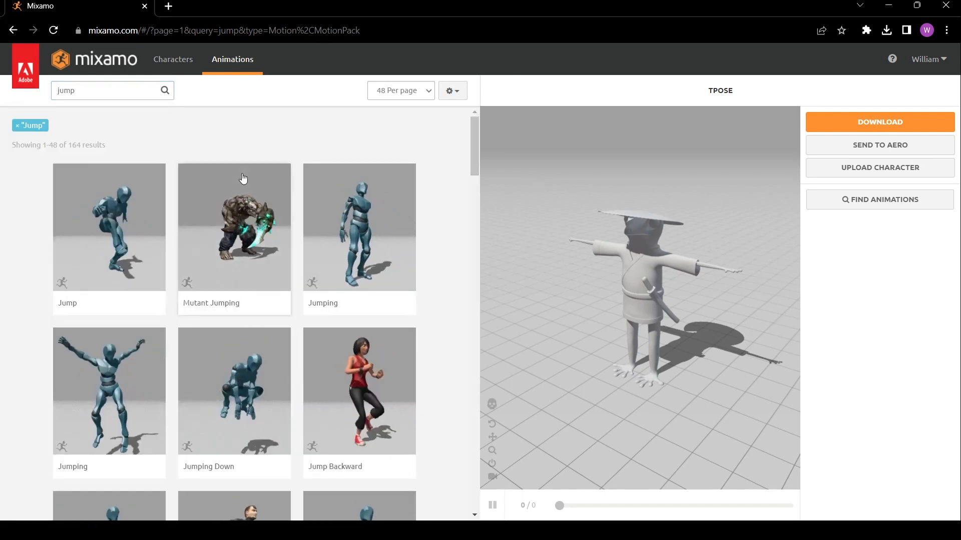
click(259, 392)
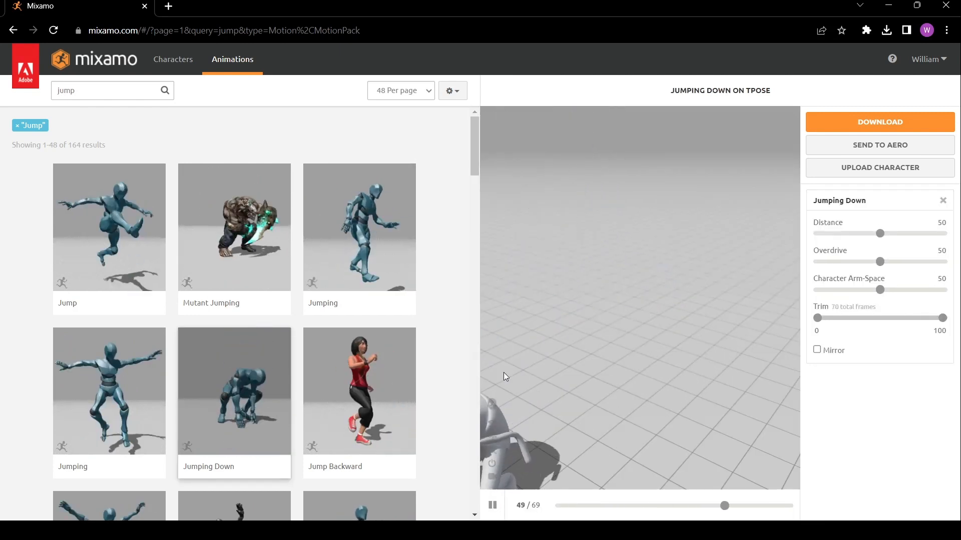
drag(597, 374, 558, 366)
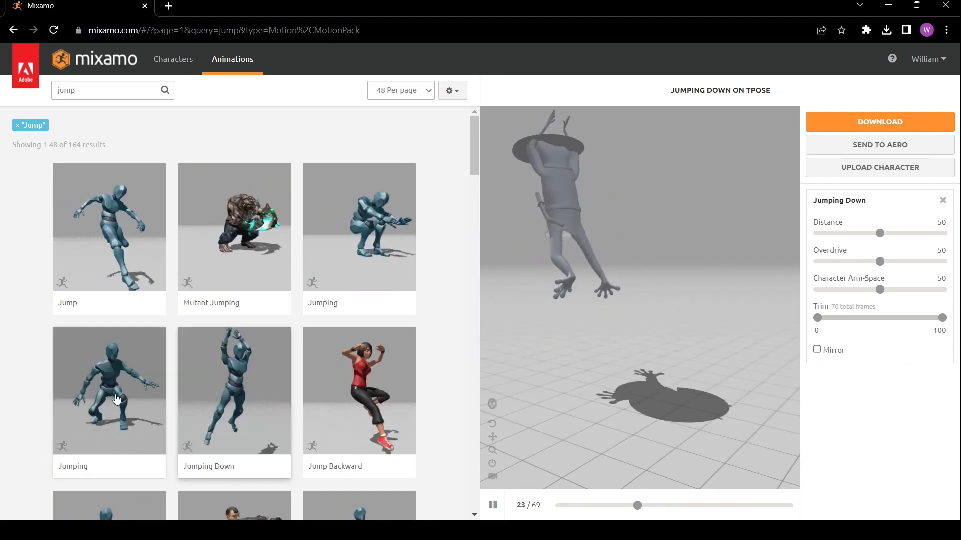
Apply the Jumping animation to the character and set its Overdrive to 62 and Character Arm-Space to 28
click(94, 459)
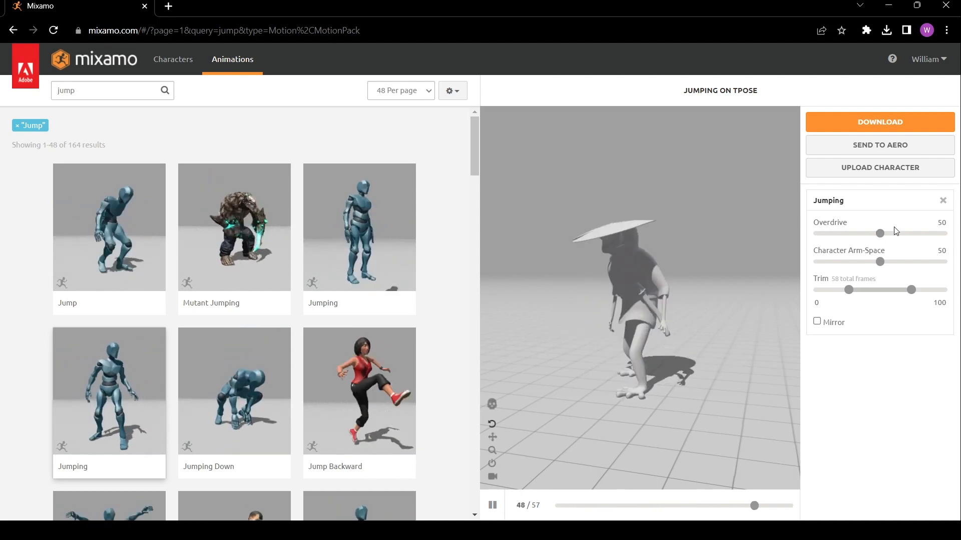
drag(881, 234, 894, 235)
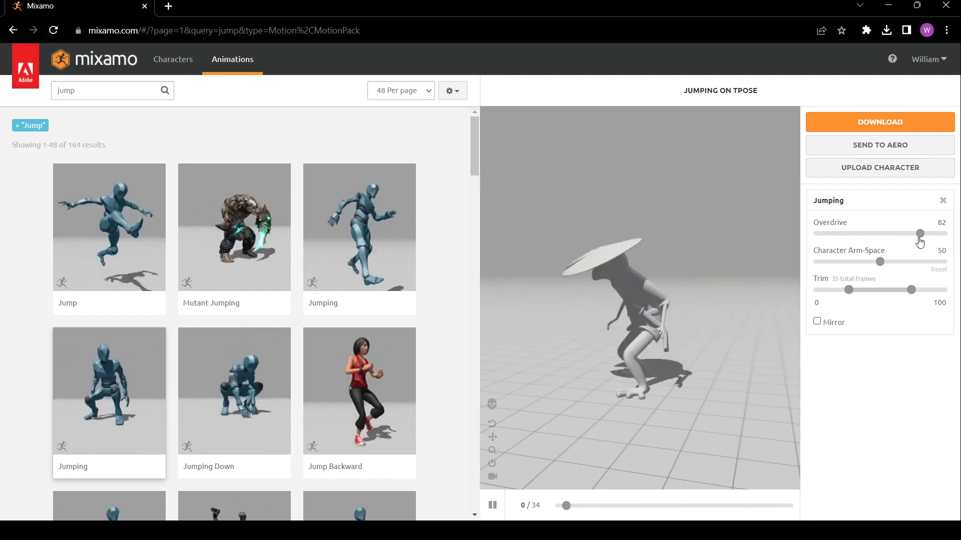
click(853, 234)
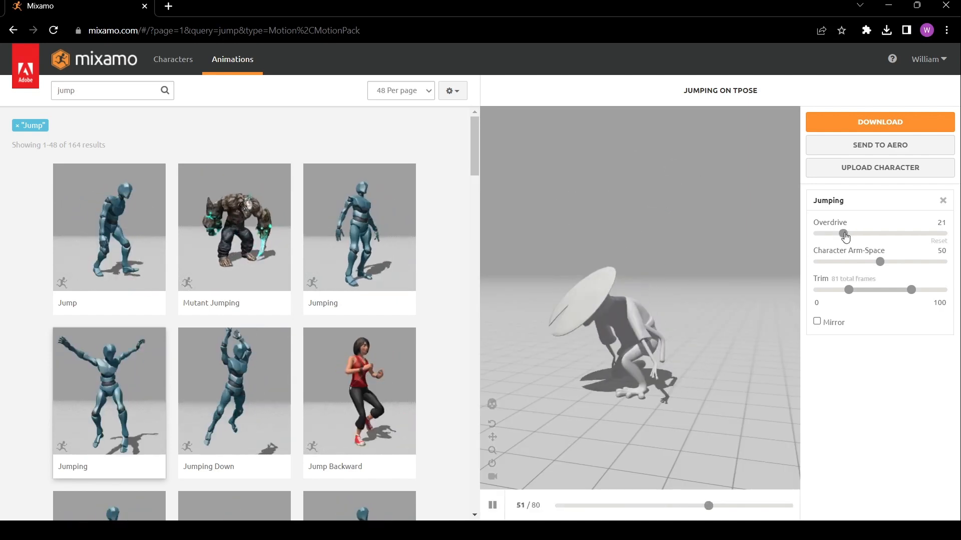
drag(843, 233, 887, 234)
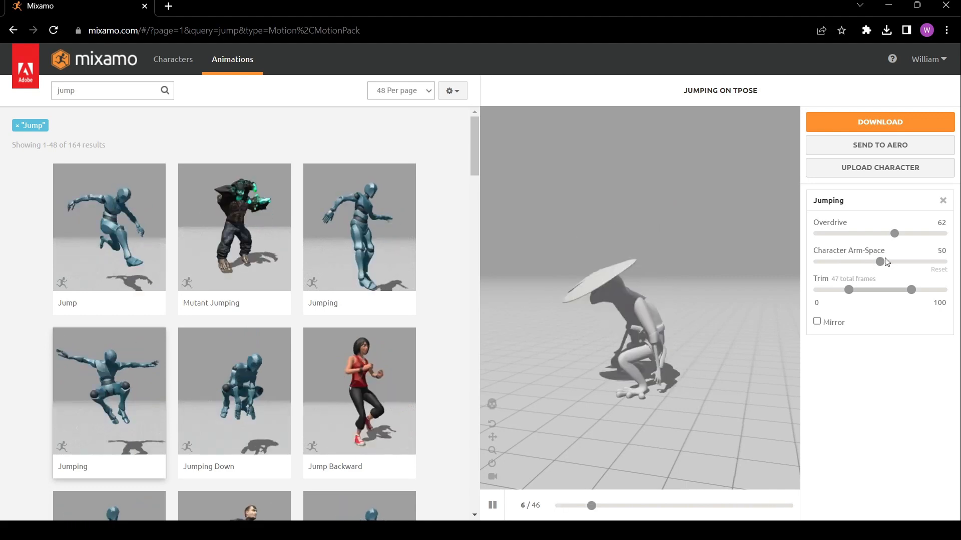
drag(880, 262, 907, 264)
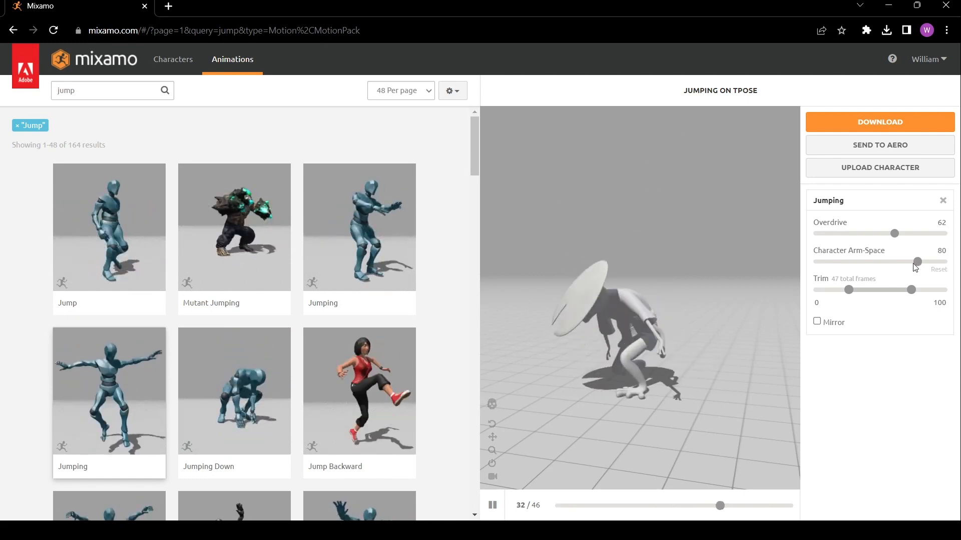
drag(918, 268, 852, 264)
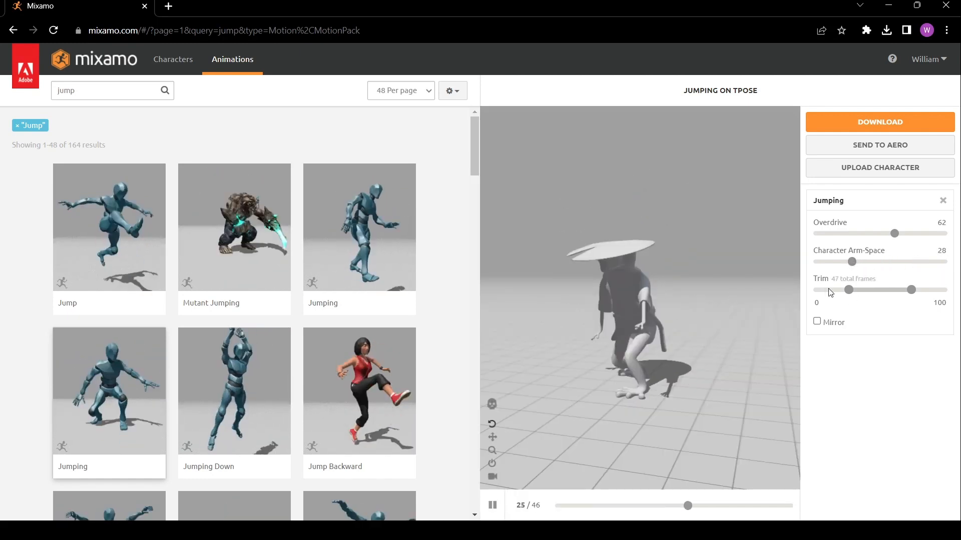
Set the Jumping animation's Character Arm-Space to 41
click(851, 263)
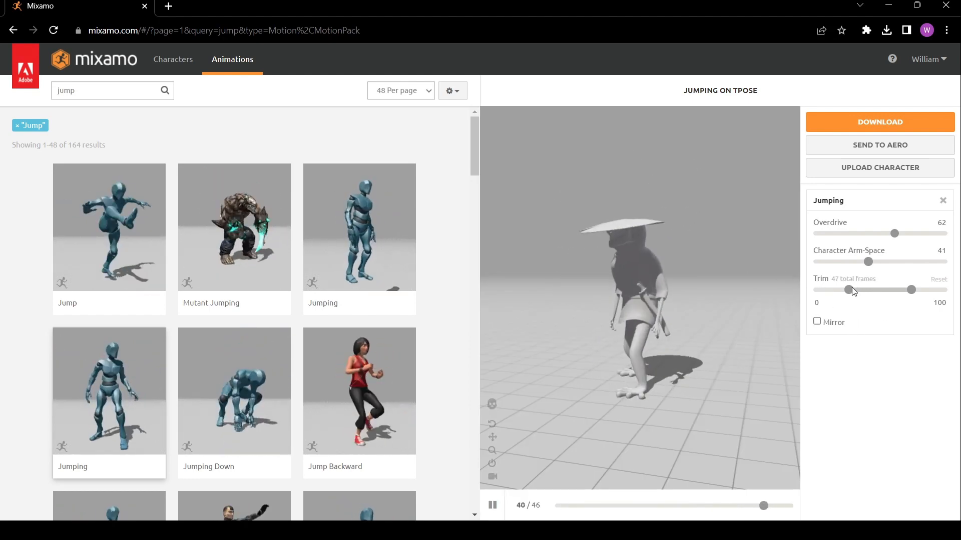
Try trimming the Jumping animation to the range 24 to 51 and reset the trim
drag(849, 291, 860, 292)
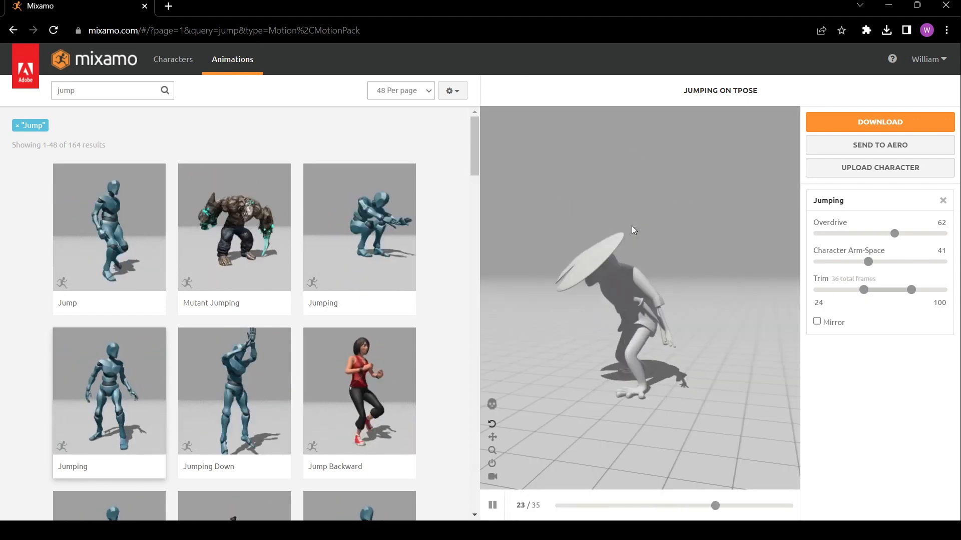
drag(911, 290, 881, 291)
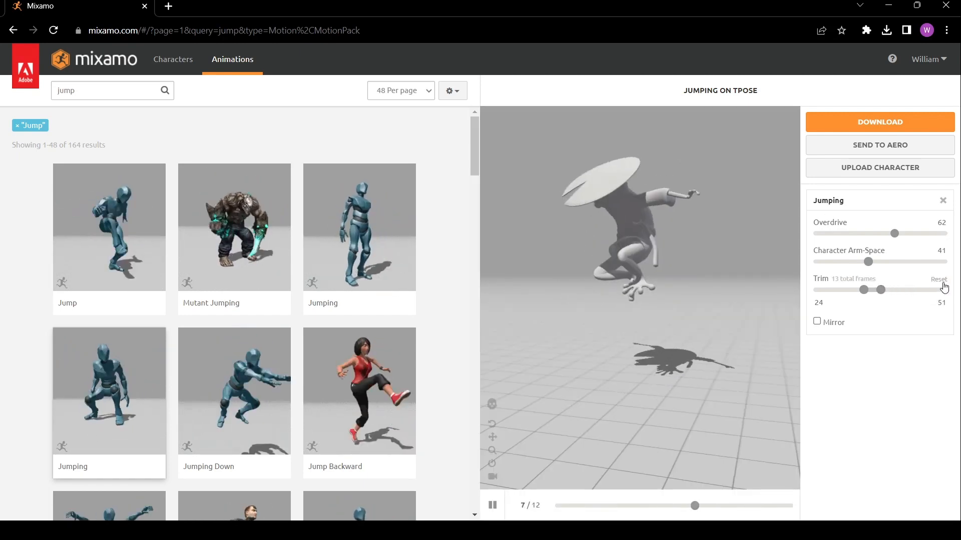
click(938, 279)
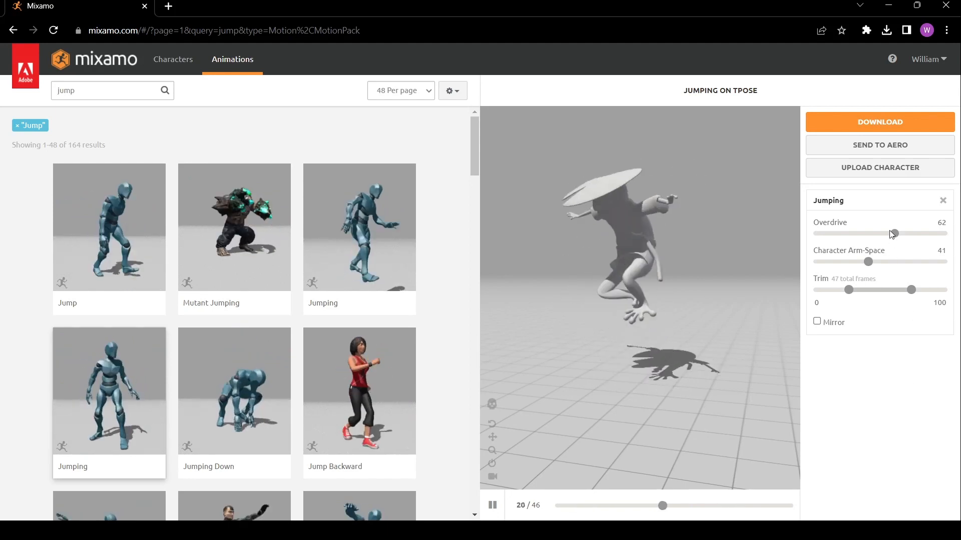
Download the animated character as FBX Binary (.fbx) with skin, 30 frames per second and no keyframe reduction
click(882, 127)
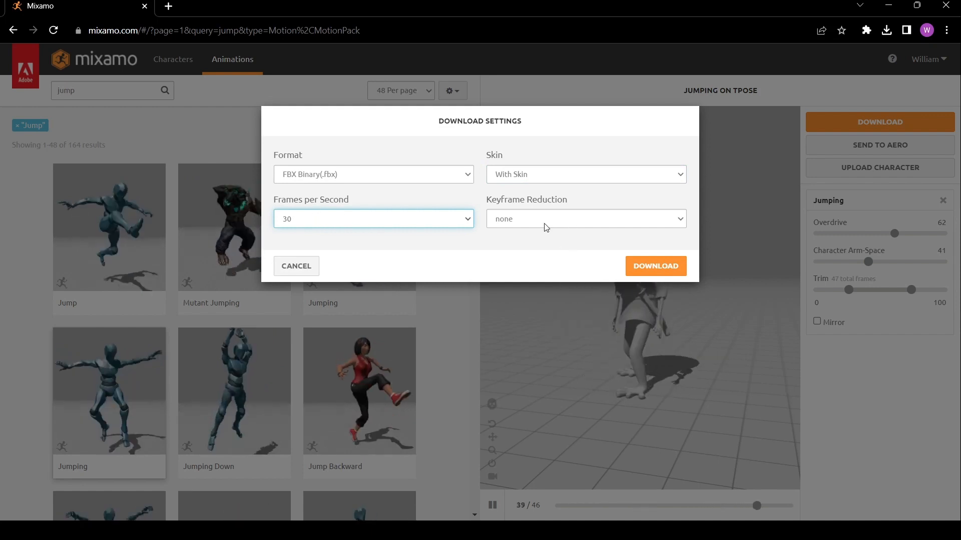
click(585, 223)
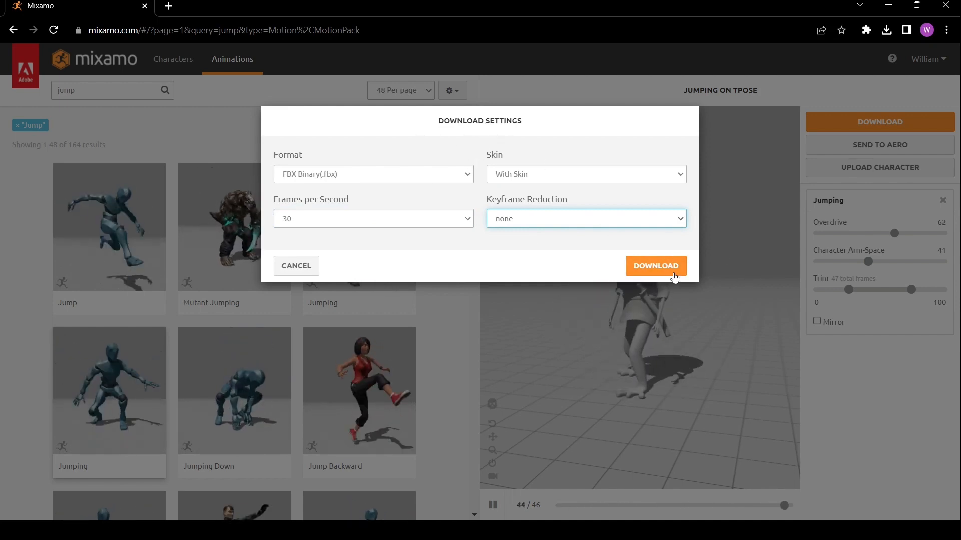
click(653, 266)
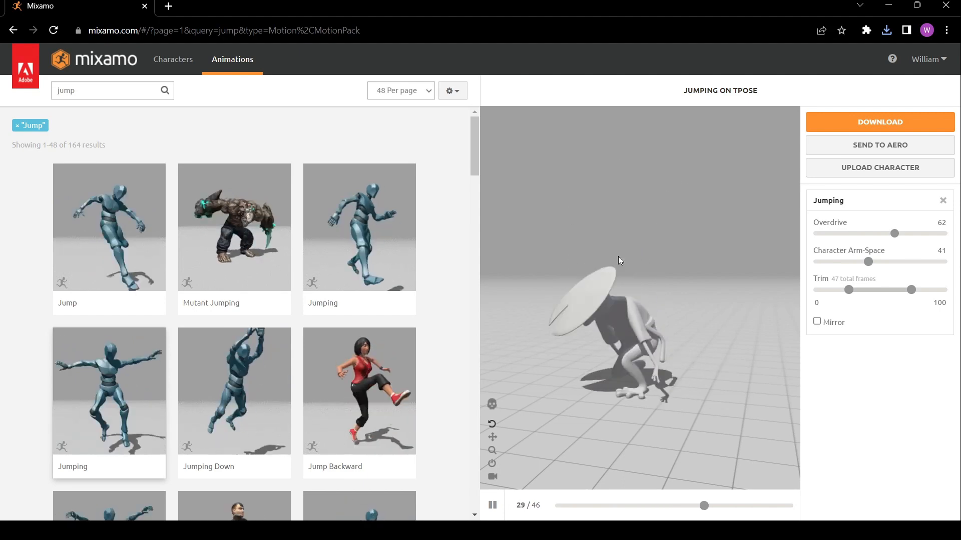
Switch to the Unity editor project containing the imported Jumping.fbx
click(102, 92)
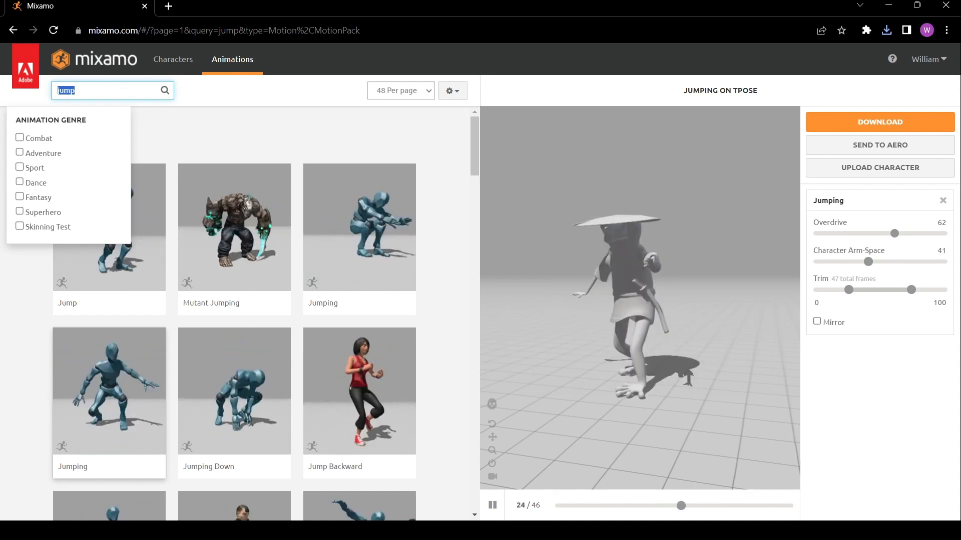
key(alt+Tab)
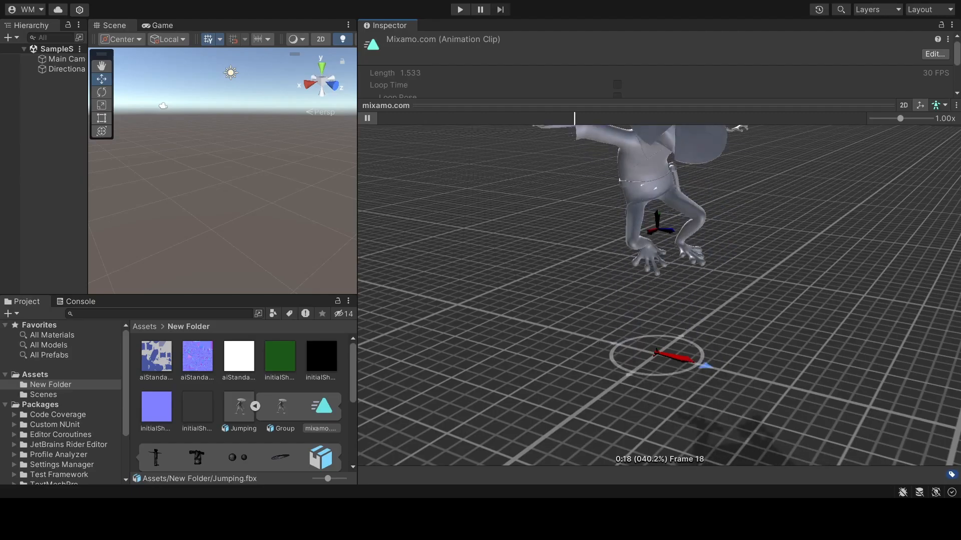